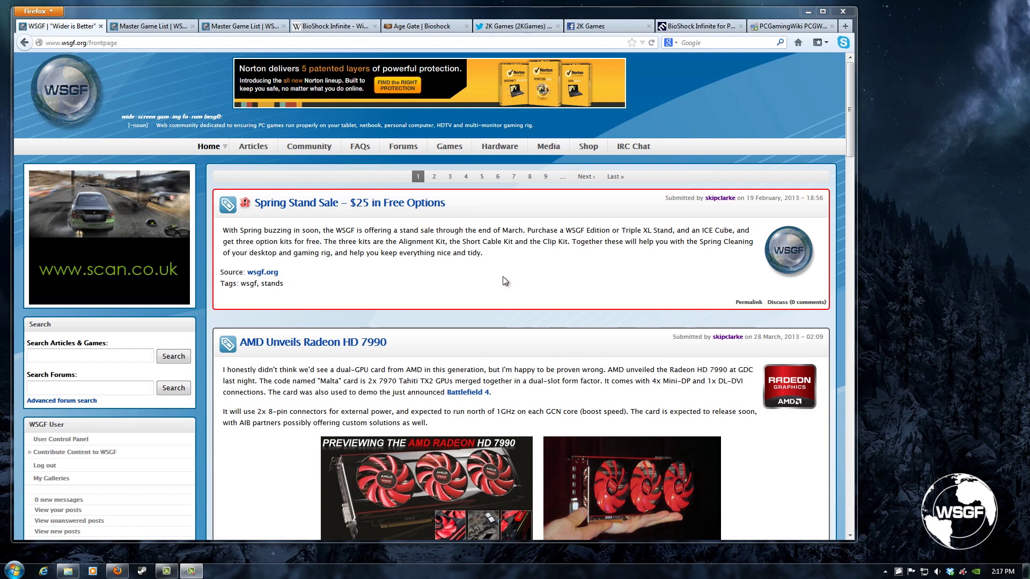
# Step: Filter WSGF's Master Game List to names containing 'bioshock', leaving BioShock and BioShock 2
pyautogui.click(449, 148)
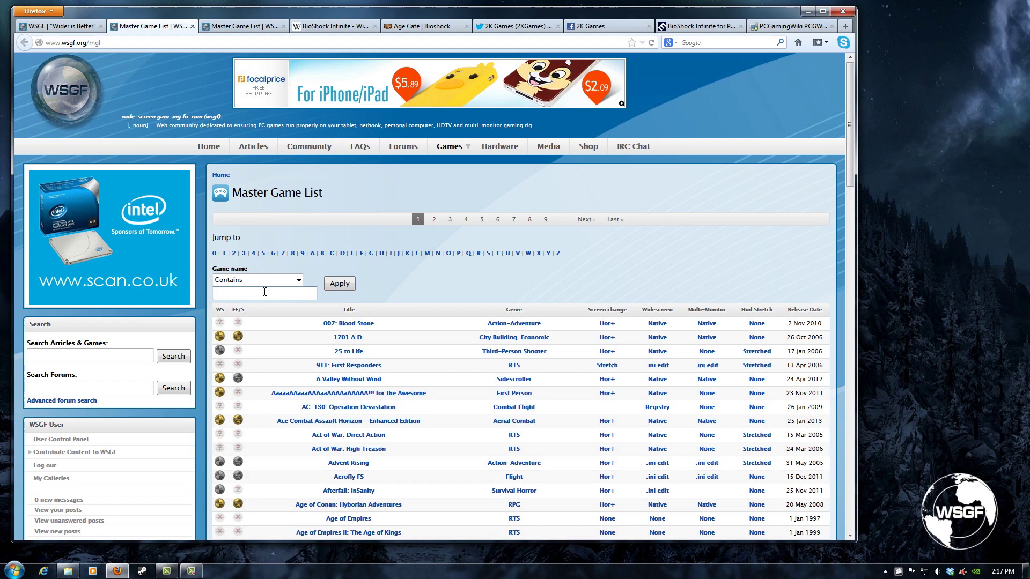
pyautogui.write('bios')
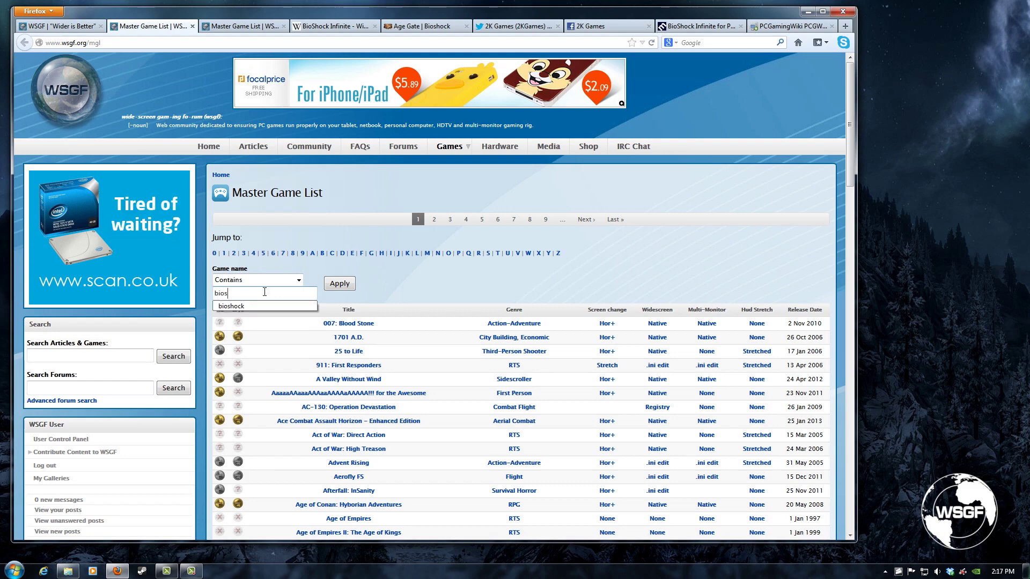
pyautogui.click(253, 30)
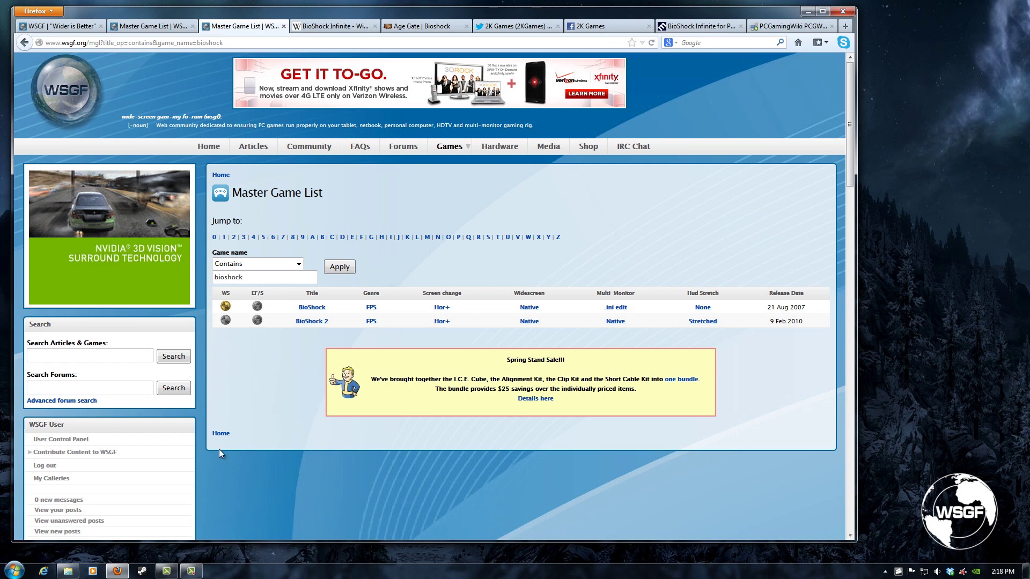
# Step: Restore the D:\Fraps\Screenshots\bsi Explorer window showing the 15 BioShock Infinite screenshots
pyautogui.click(70, 570)
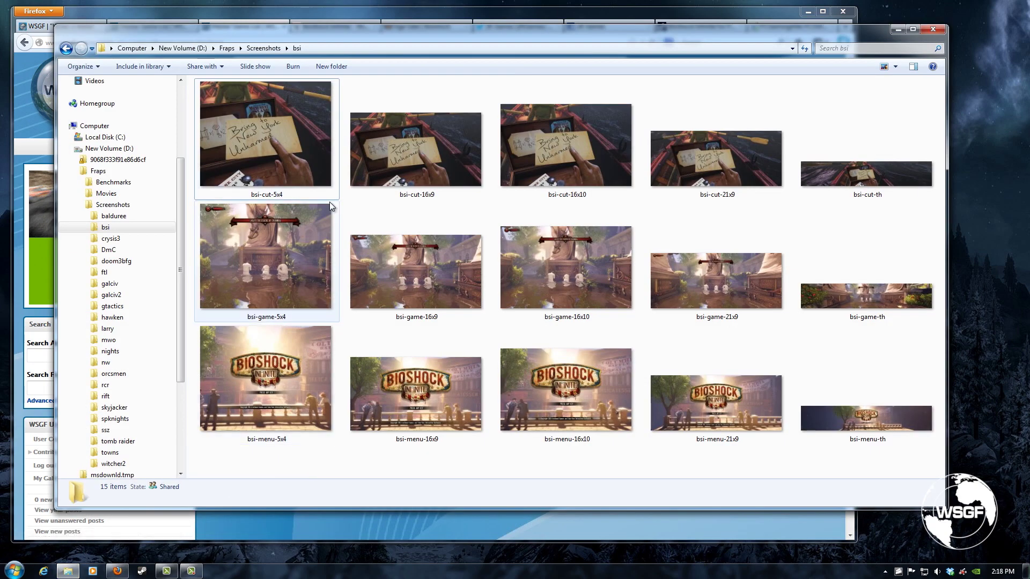
pyautogui.moveTo(329, 202)
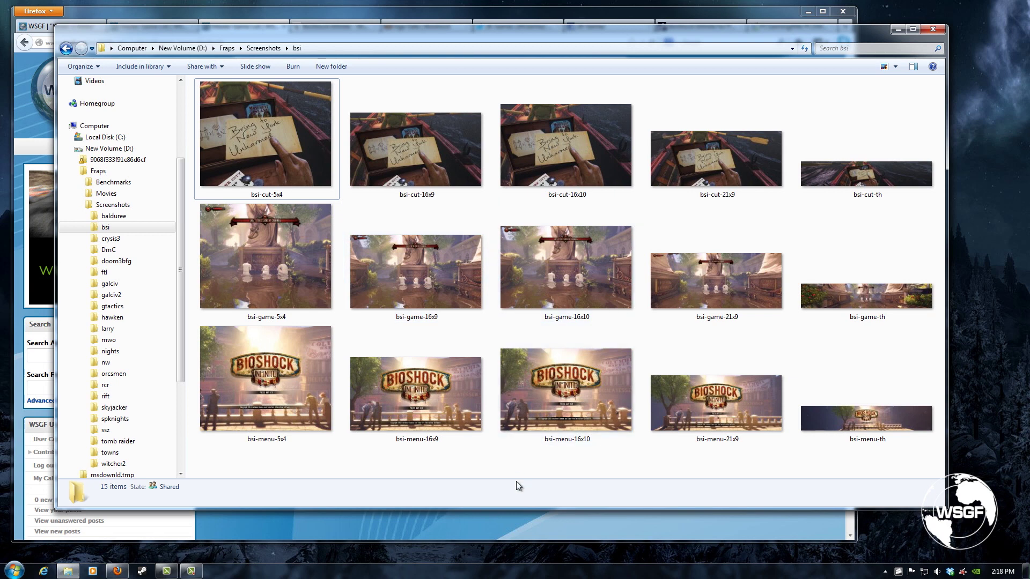
pyautogui.moveTo(516, 481)
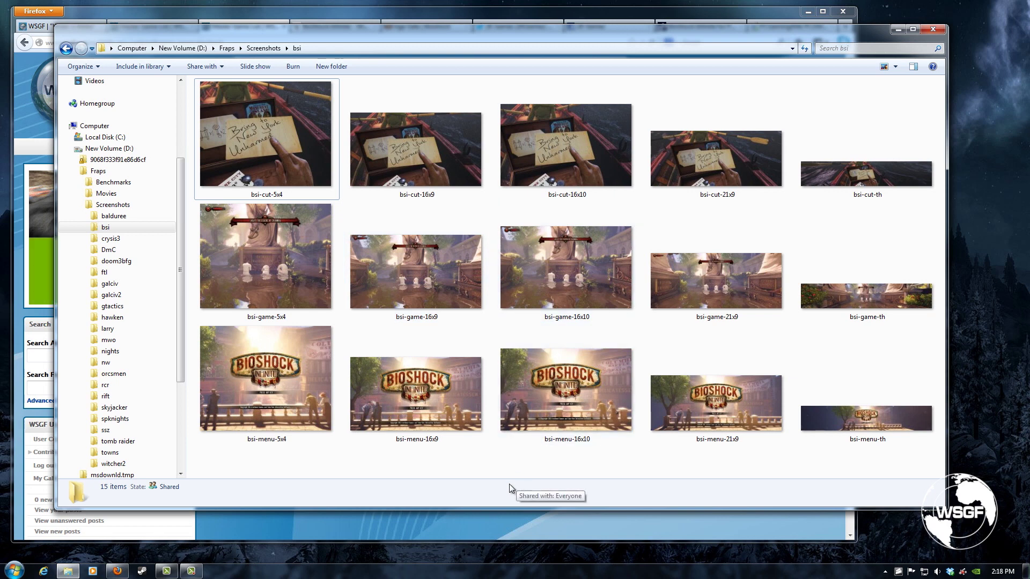
pyautogui.moveTo(294, 181)
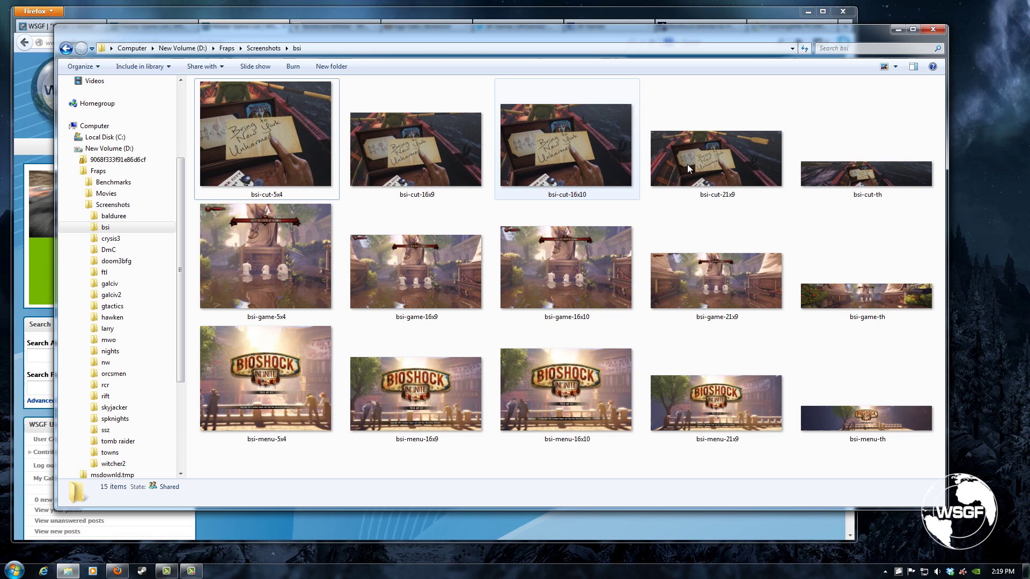
pyautogui.moveTo(843, 194)
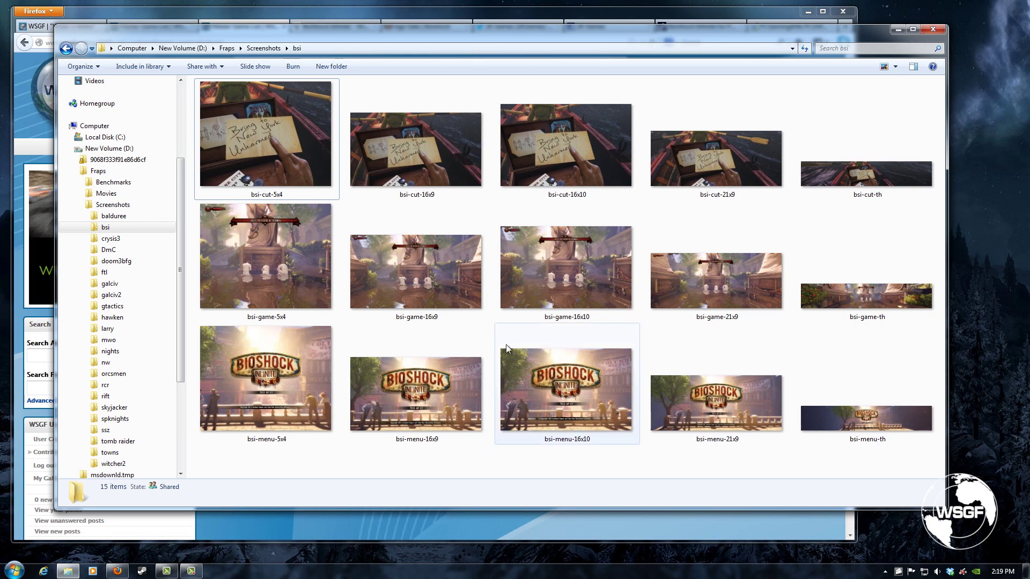
# Step: Check details of bsi-cut-16x9, bsi-game-16x9 (1920 x 1080), bsi-cut-21x9 (2560 x 1080) and bsi-cut-th
pyautogui.click(407, 164)
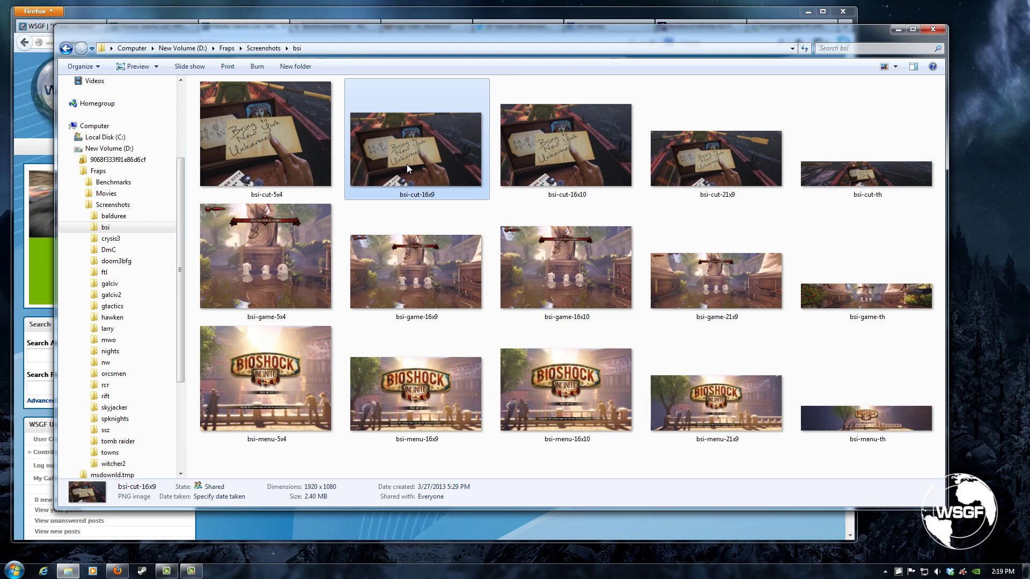
pyautogui.press('Down')
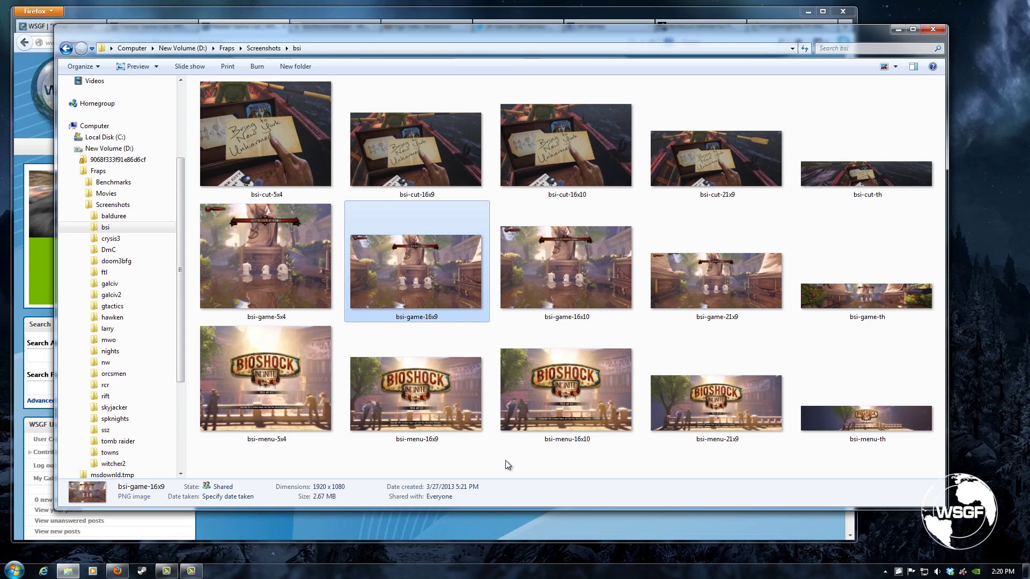
pyautogui.click(702, 141)
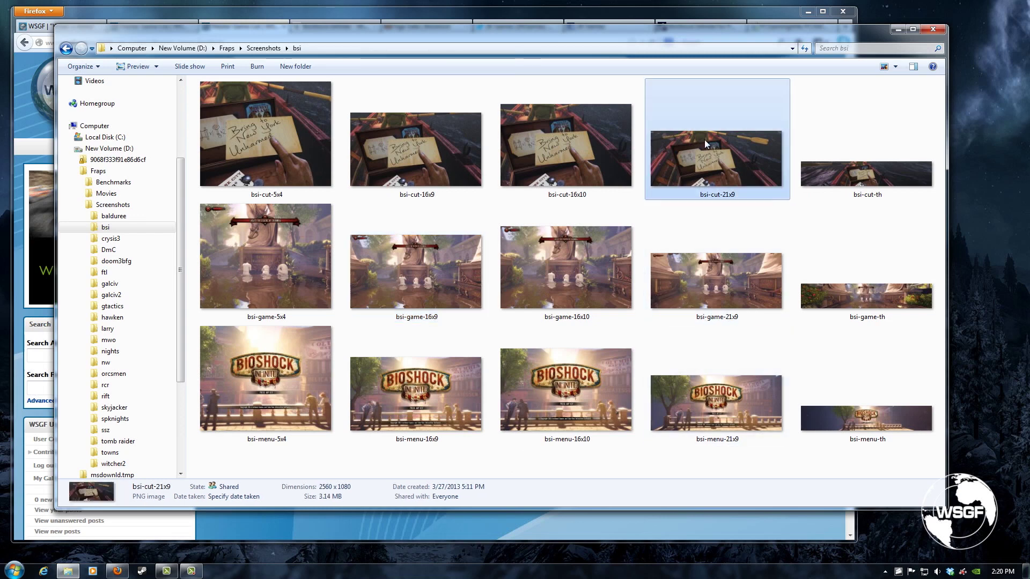
pyautogui.click(849, 182)
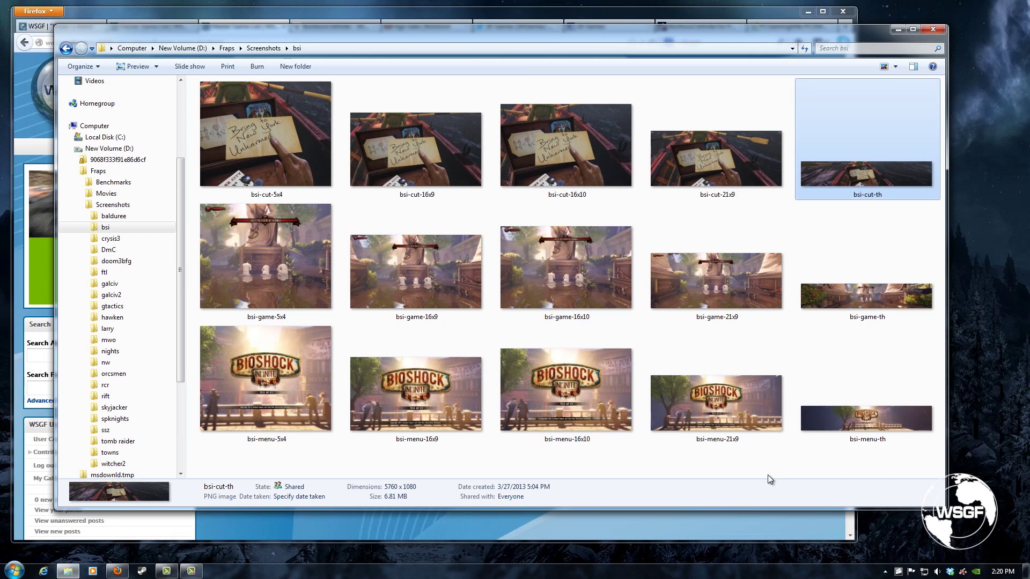
# Step: Minimize the screenshots folder and scroll the BioShock Infinite Wikipedia article down to External links
pyautogui.click(899, 30)
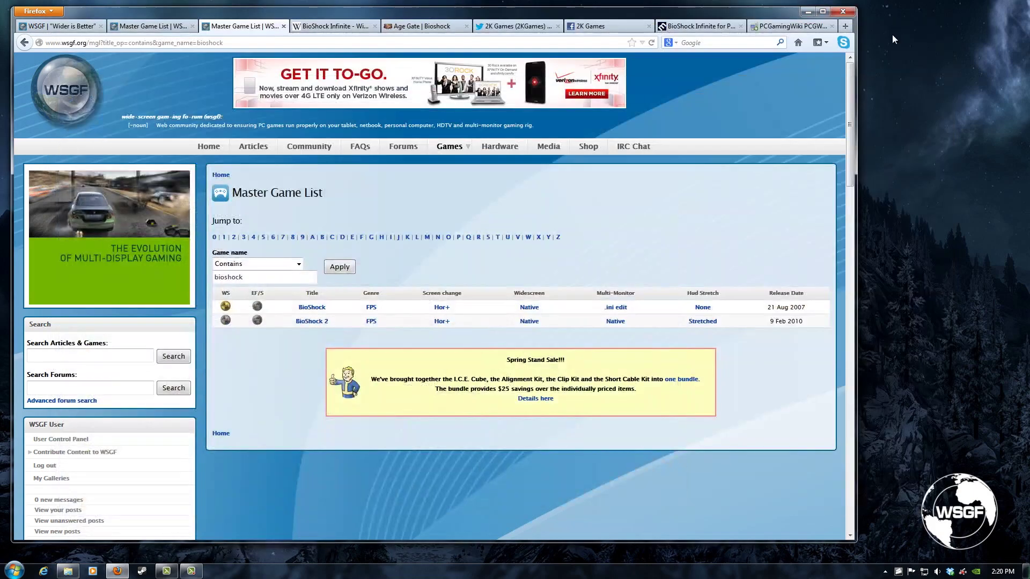
pyautogui.click(345, 24)
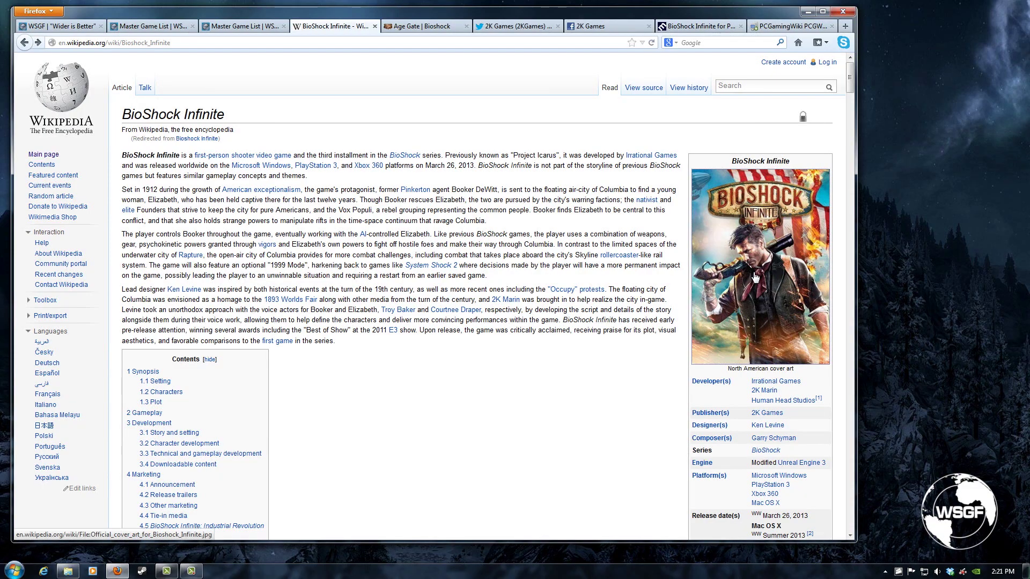
pyautogui.moveTo(846, 75); pyautogui.dragTo(862, 537)
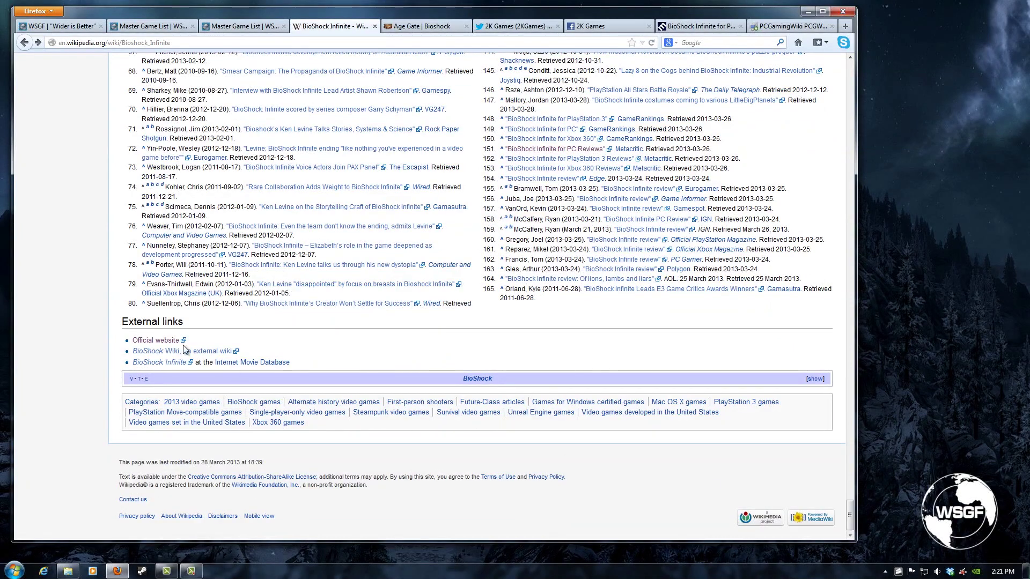
# Step: Enter birth date 1/1/1980 at the BioShock Infinite age gate to reach the home page
pyautogui.click(434, 26)
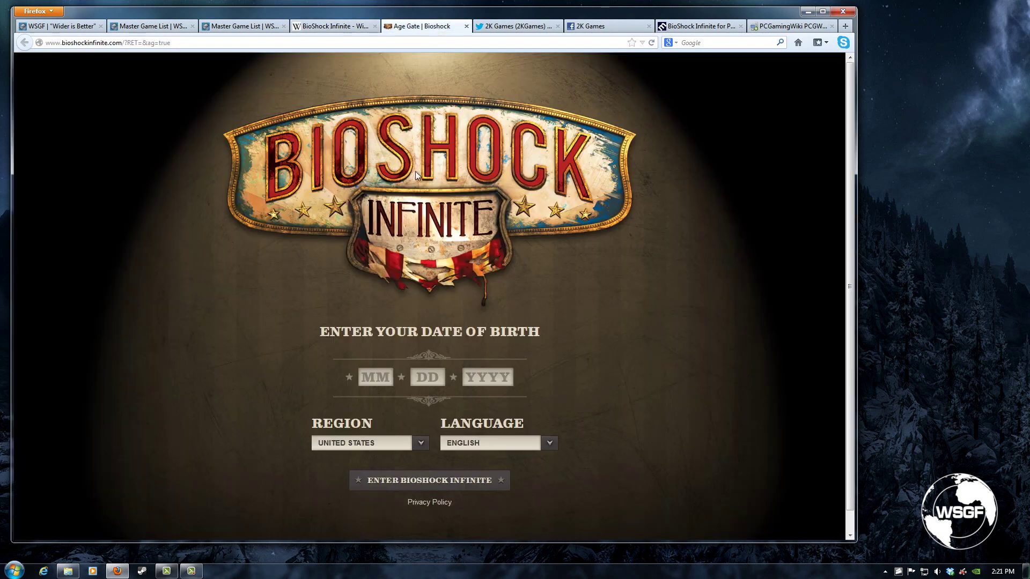
pyautogui.click(389, 382)
pyautogui.write('1')
pyautogui.press('Tab')
pyautogui.write('1')
pyautogui.press('Tab')
pyautogui.write('1980')
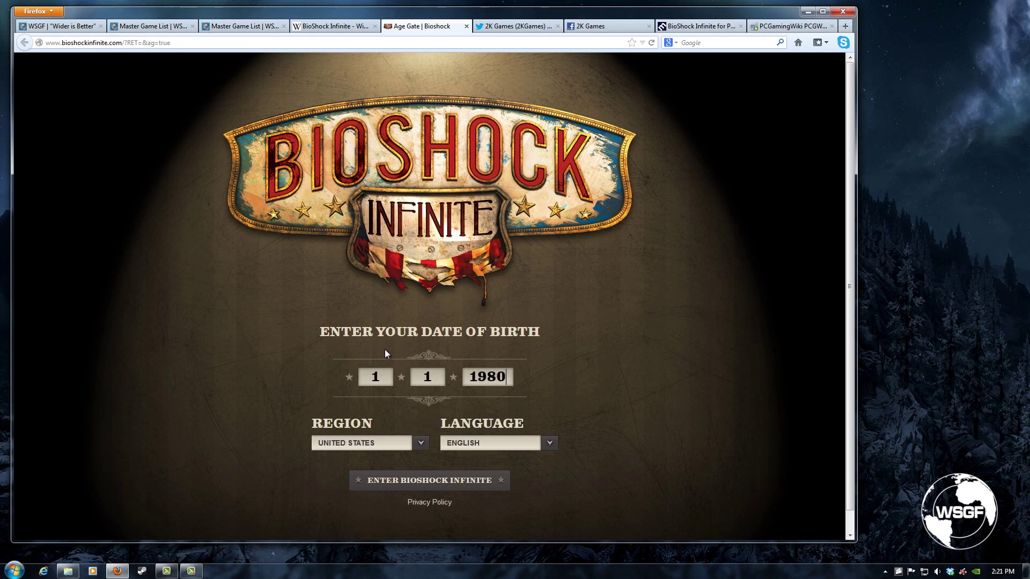
pyautogui.click(421, 491)
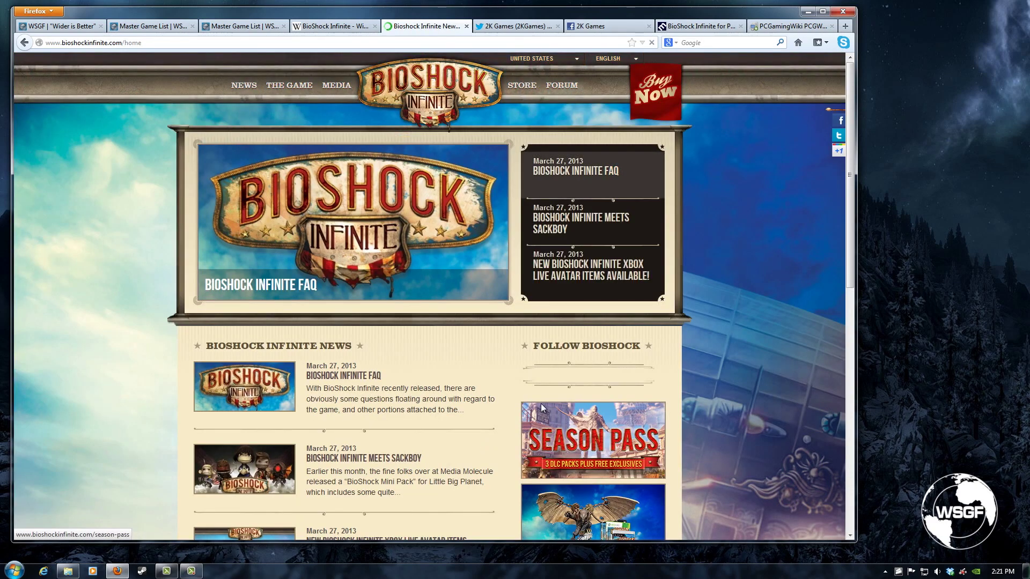
pyautogui.scroll(-4, 756, 268)
pyautogui.scroll(3, 759, 284)
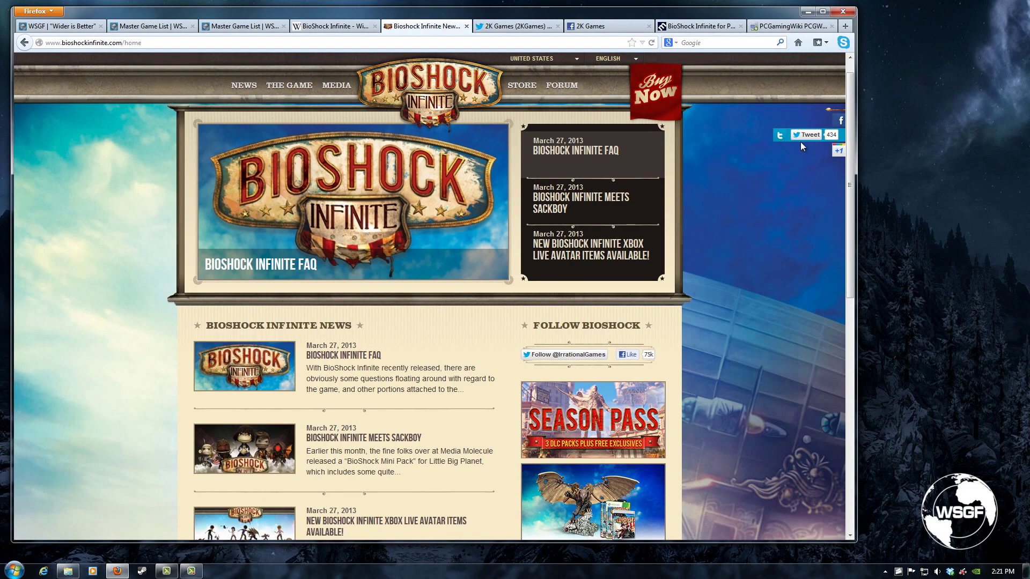
# Step: Review the Twitter, Facebook, Metacritic, PCGamingWiki and news tabs, ending on the Wikipedia article
pyautogui.click(525, 27)
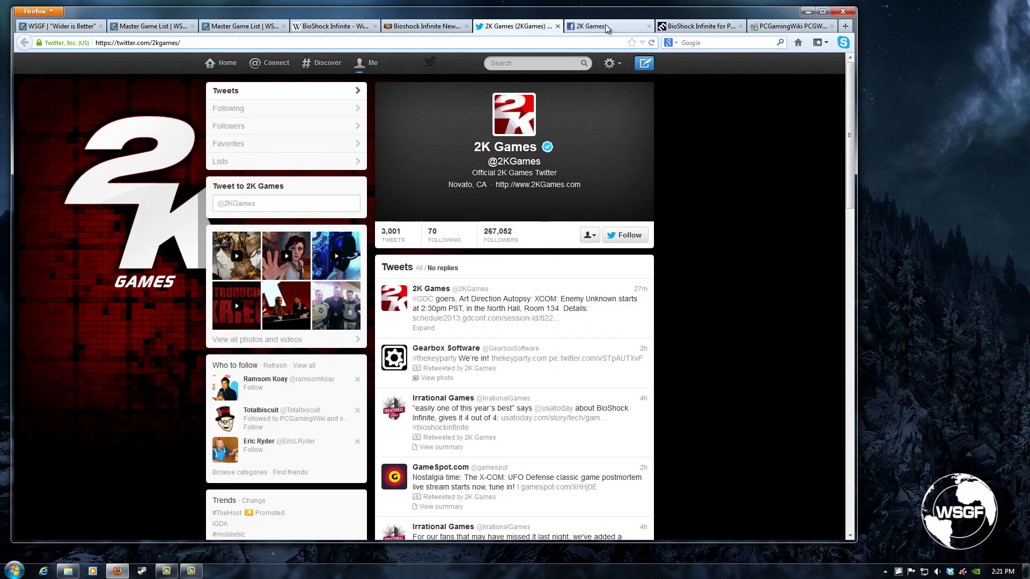
pyautogui.click(605, 27)
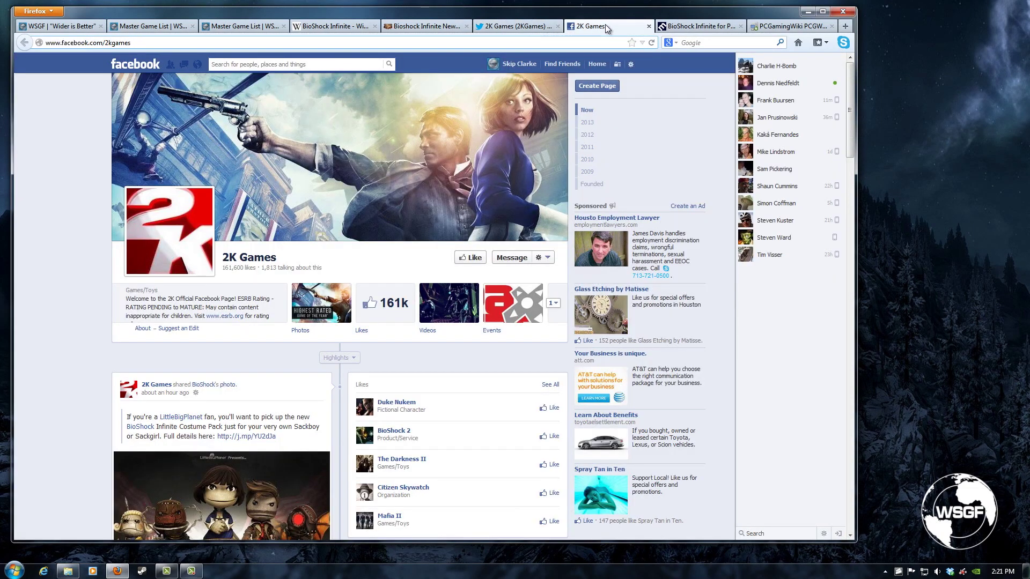
pyautogui.click(677, 28)
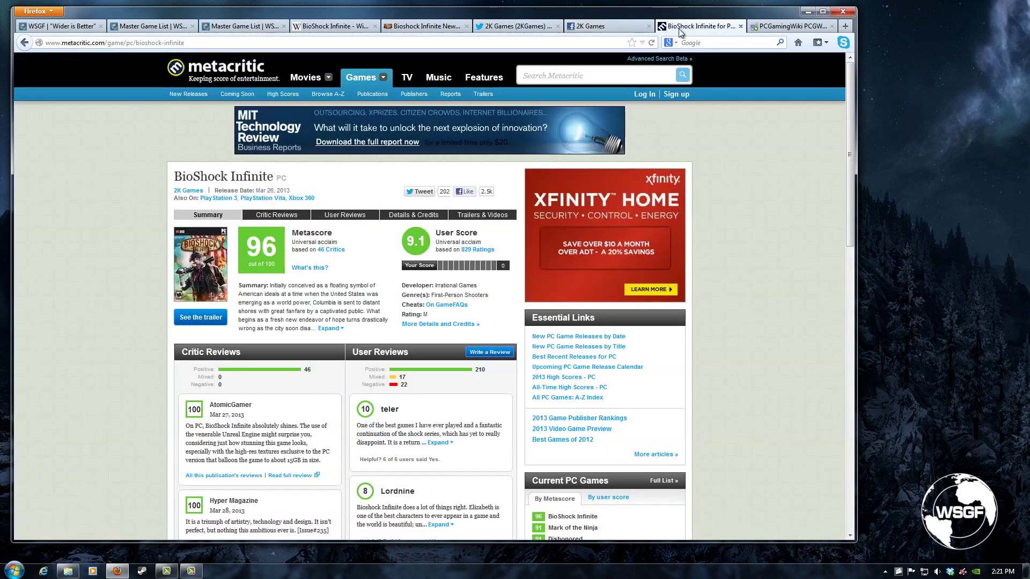
pyautogui.click(778, 29)
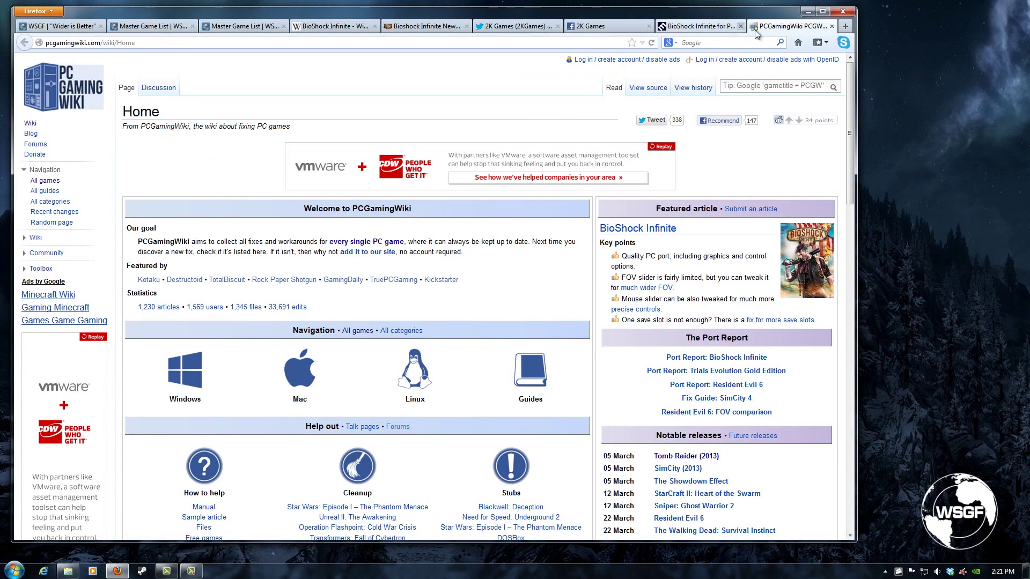
pyautogui.click(691, 27)
pyautogui.click(610, 27)
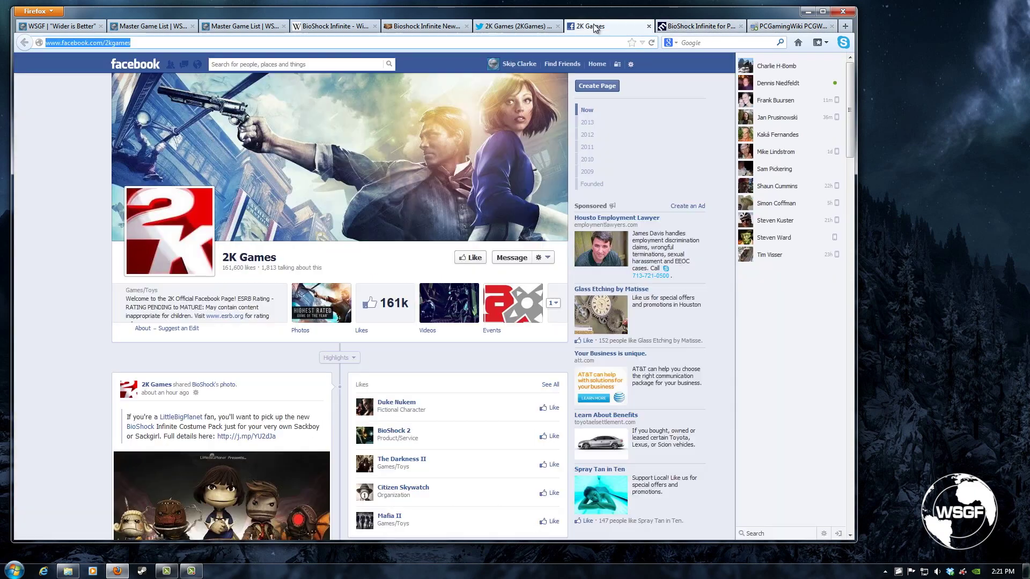
pyautogui.click(519, 27)
pyautogui.click(416, 27)
pyautogui.click(332, 27)
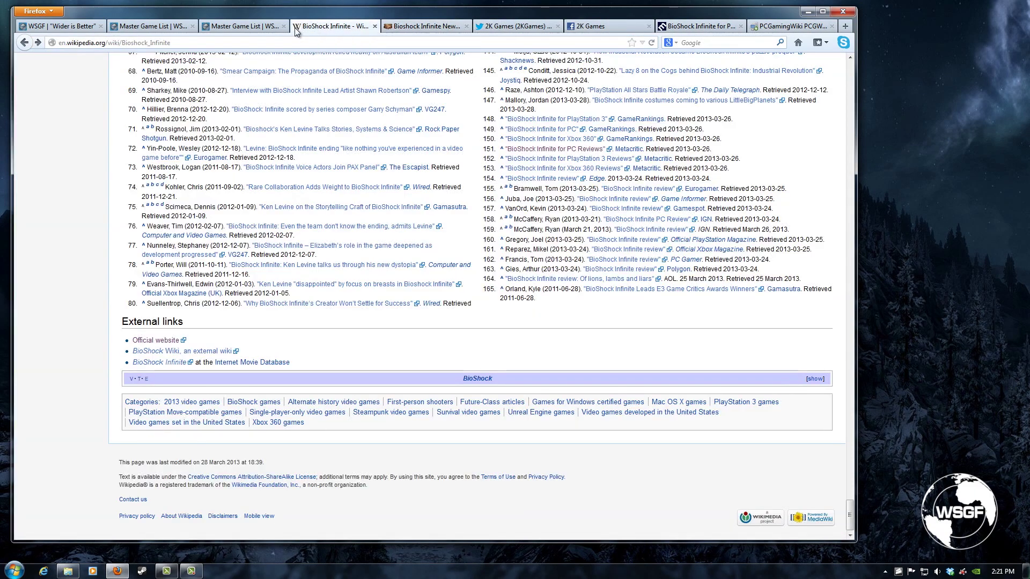
# Step: Briefly show and hide the screenshots folder, then scroll Wikipedia's BioShock Infinite article to the top
pyautogui.click(69, 571)
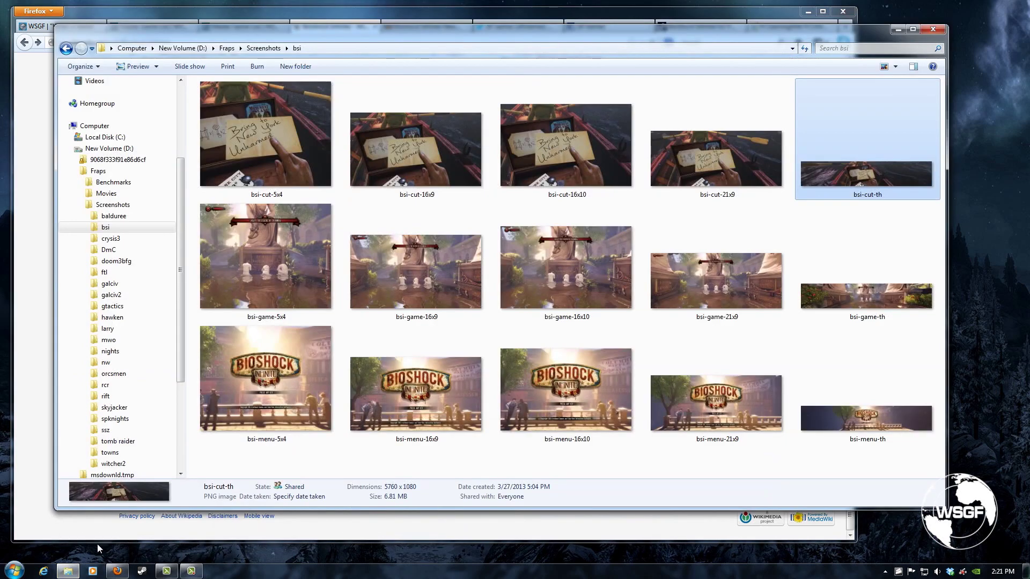
pyautogui.click(898, 29)
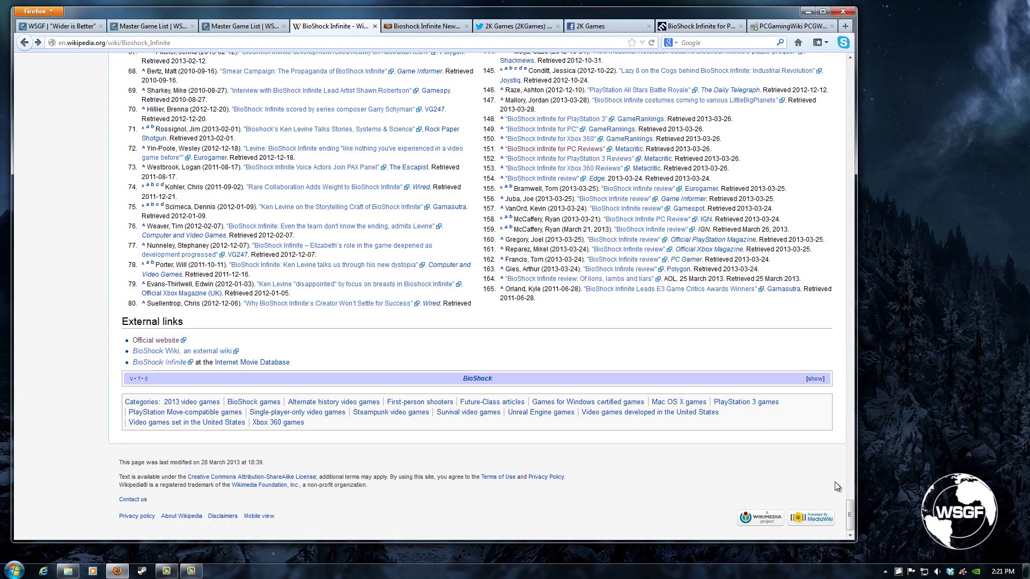
pyautogui.moveTo(850, 515); pyautogui.dragTo(849, 75)
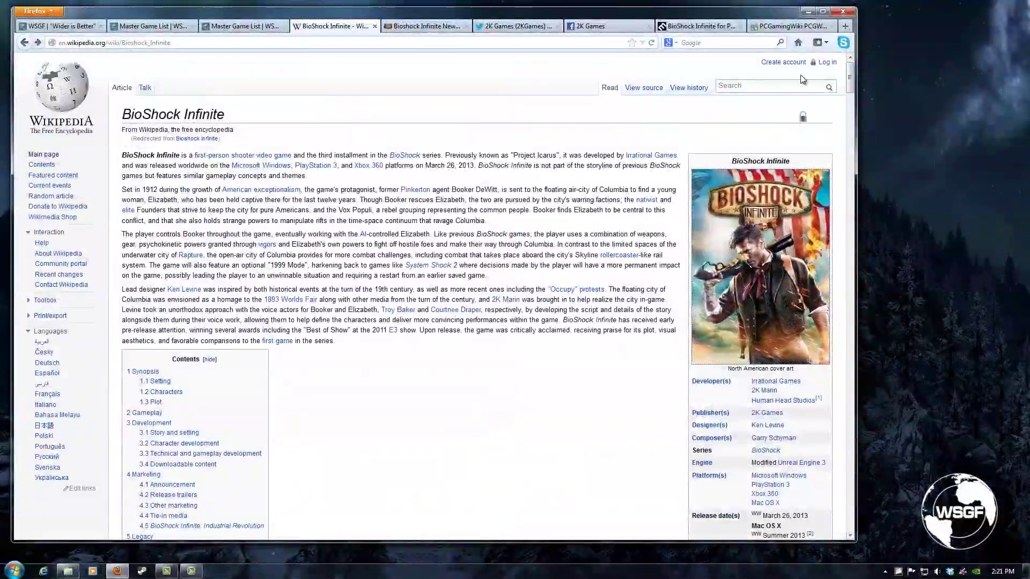